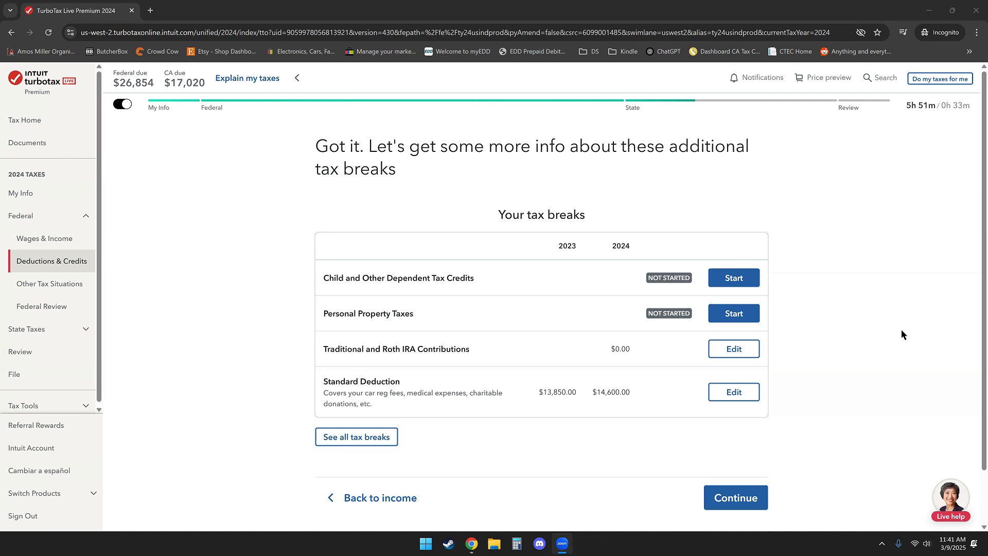
Open the Traditional and Roth IRA contributions entry, choose Roth IRA, and confirm a 2024 contribution that is not a repayment
click(712, 356)
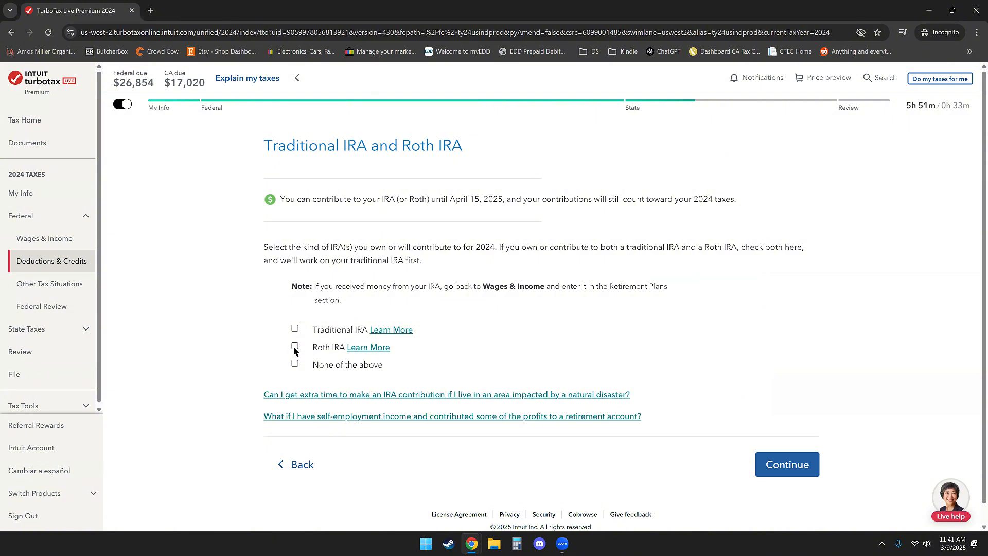
click(783, 472)
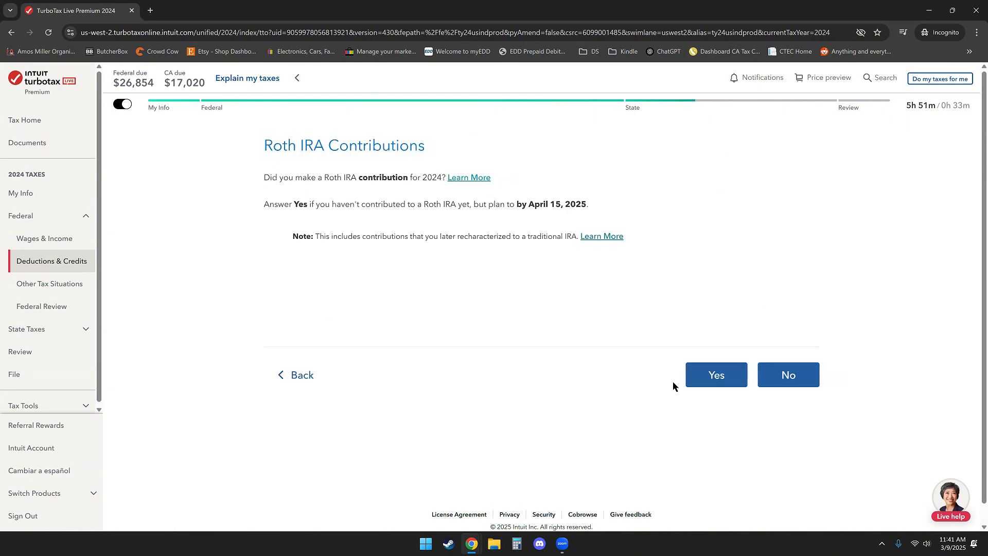
click(714, 386)
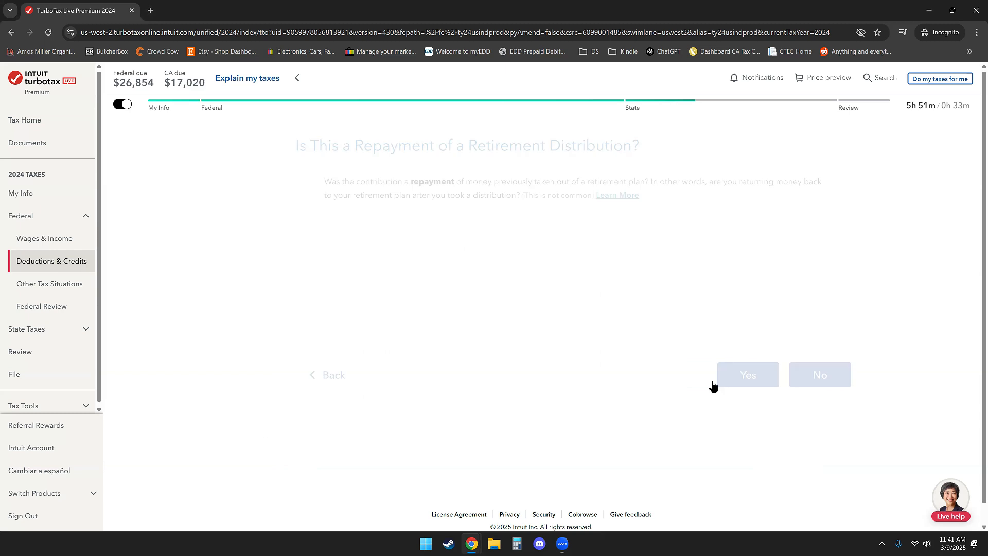
click(788, 375)
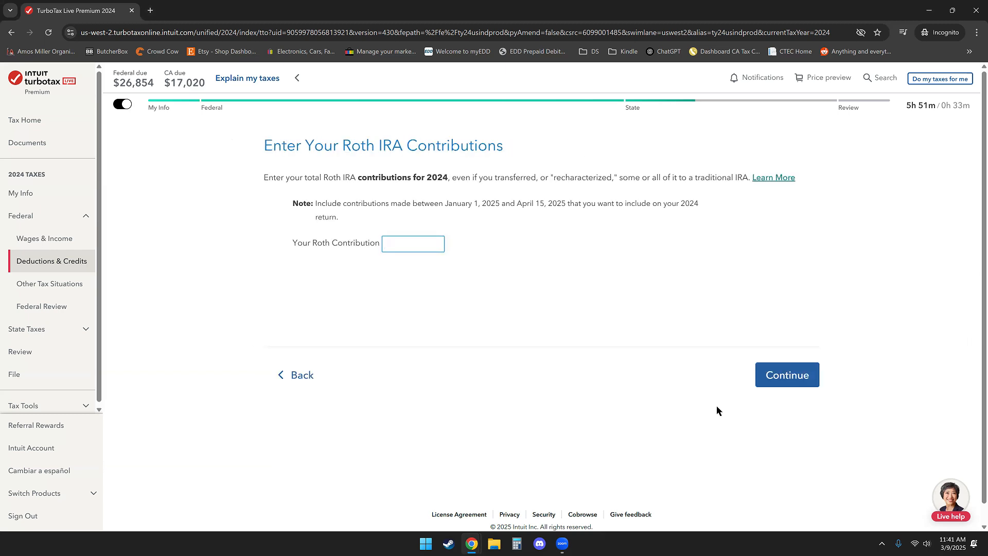
Enter a Roth IRA contribution of 5000, answer No to switching and to opening a Roth before 2024, and continue
text(5000)
click(782, 381)
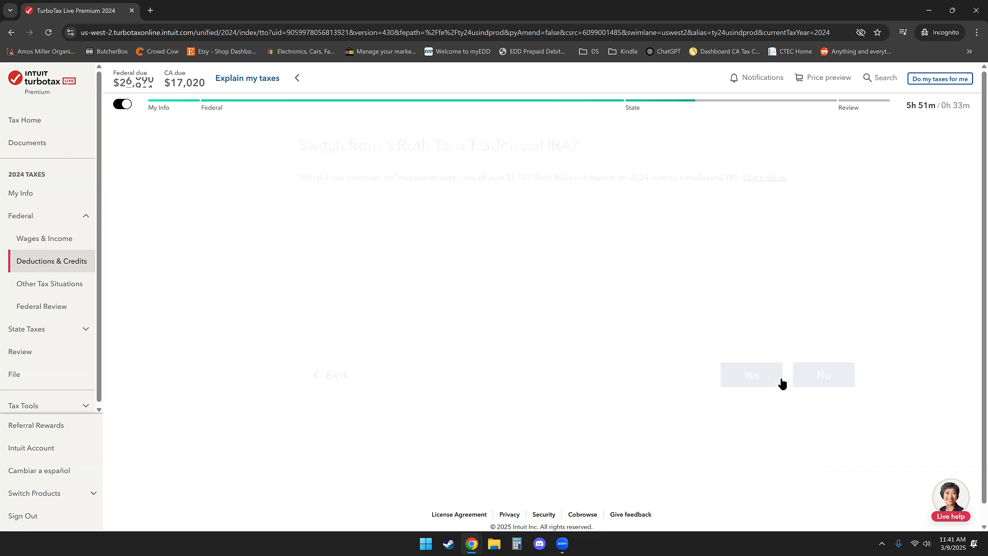
click(809, 379)
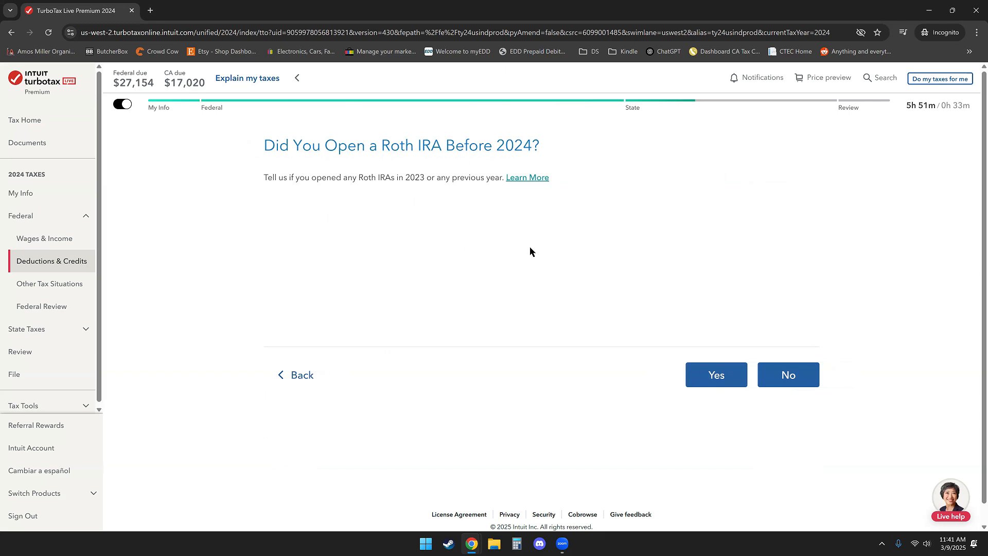
click(812, 379)
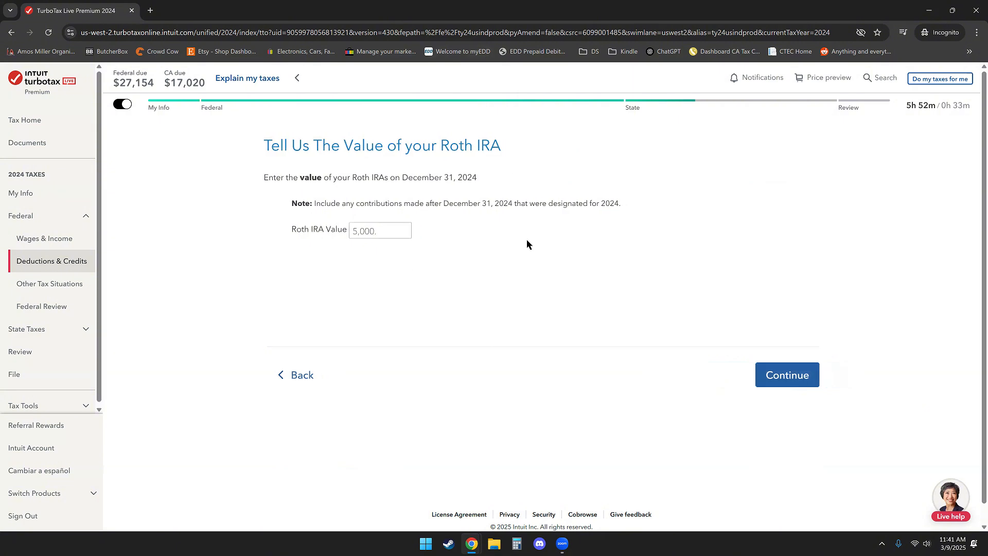
click(808, 381)
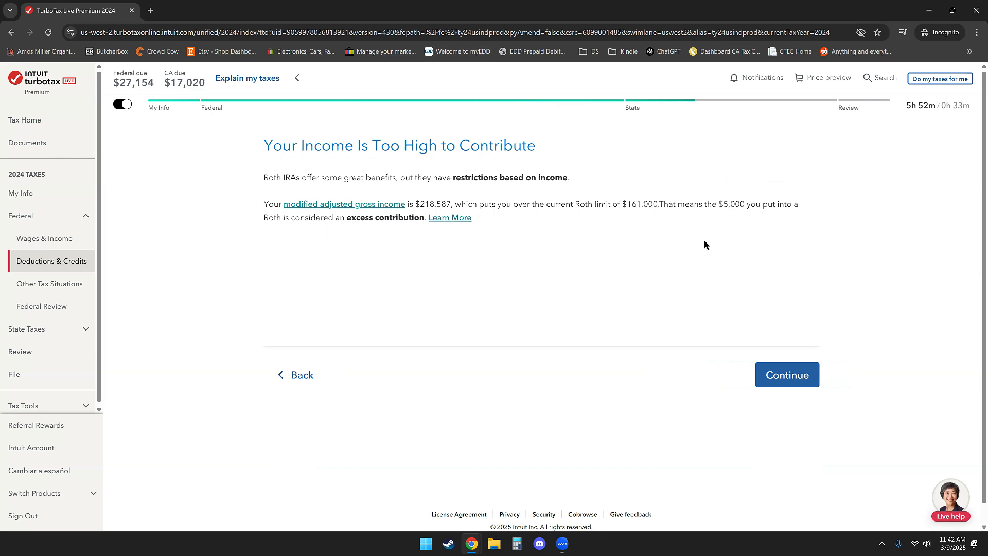
click(802, 381)
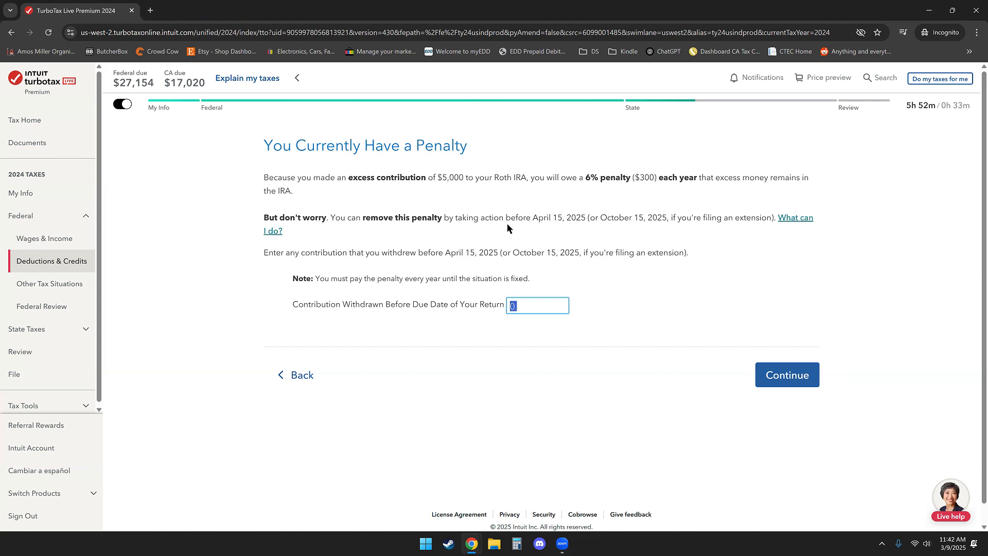
Return to the IRA type question and change the selection from Roth IRA to Traditional IRA
click(302, 375)
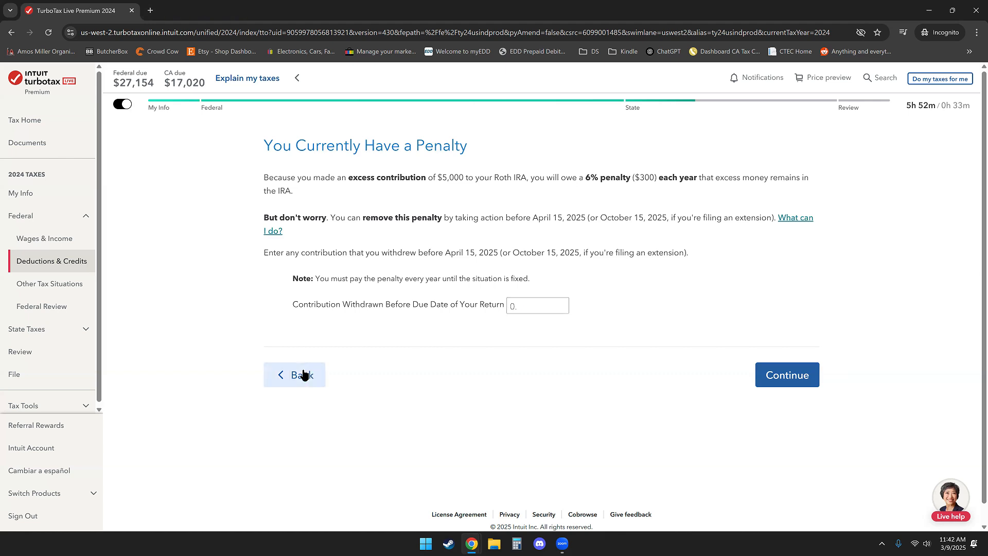
click(292, 375)
click(292, 375)
click(292, 374)
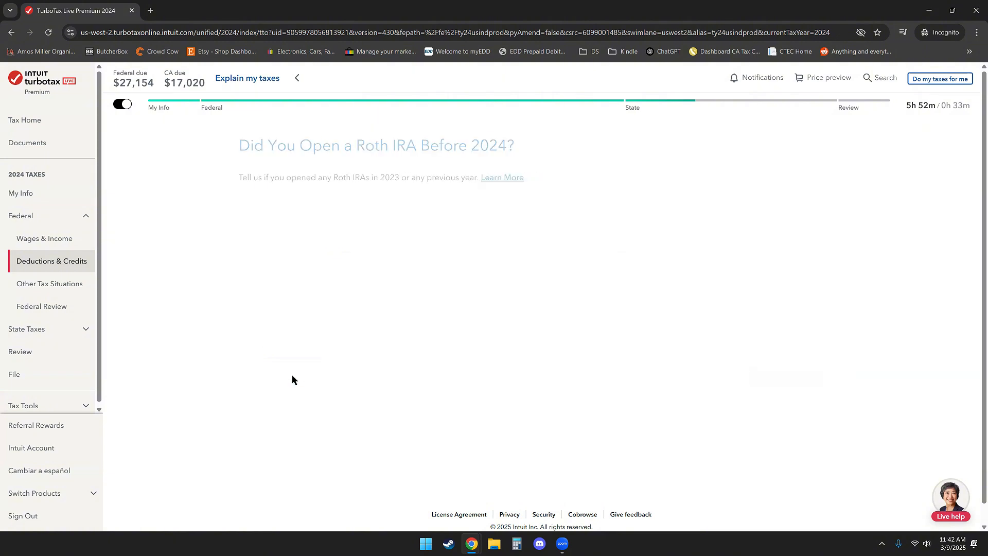
click(292, 375)
click(292, 375)
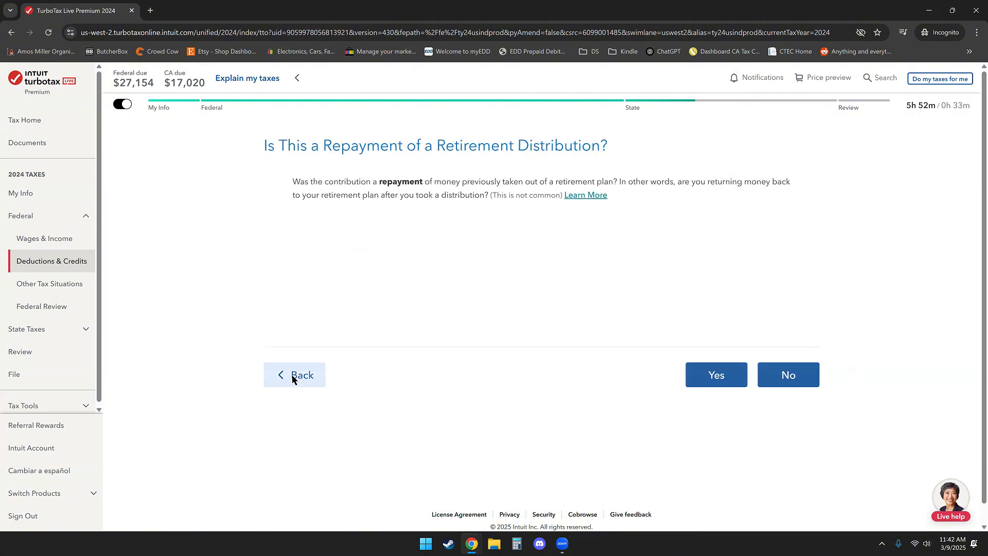
click(292, 375)
click(292, 375)
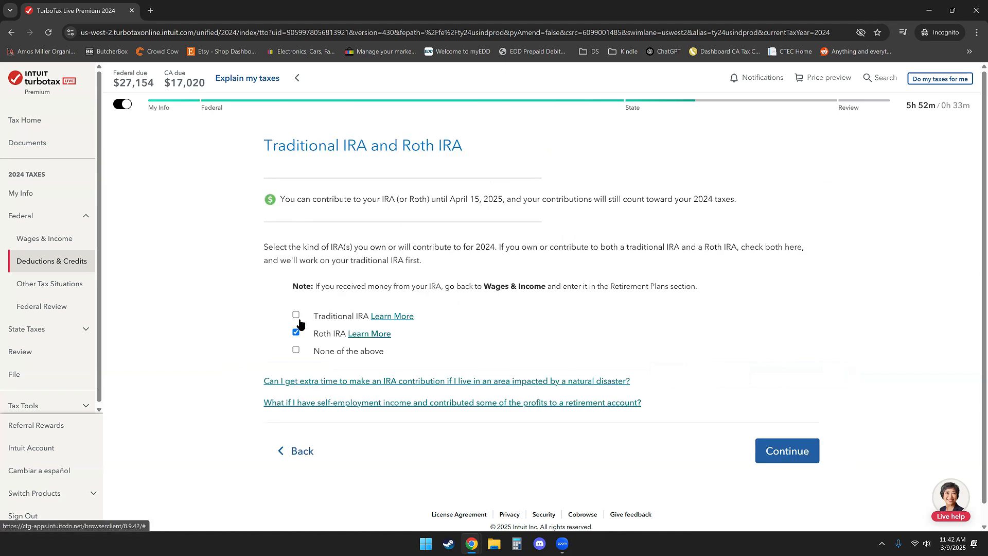
click(297, 332)
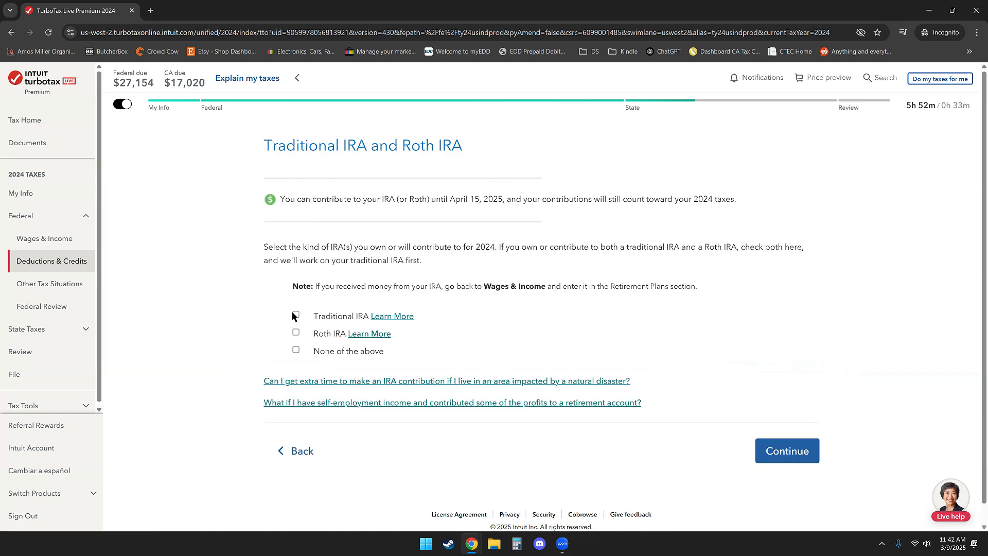
click(293, 314)
click(792, 455)
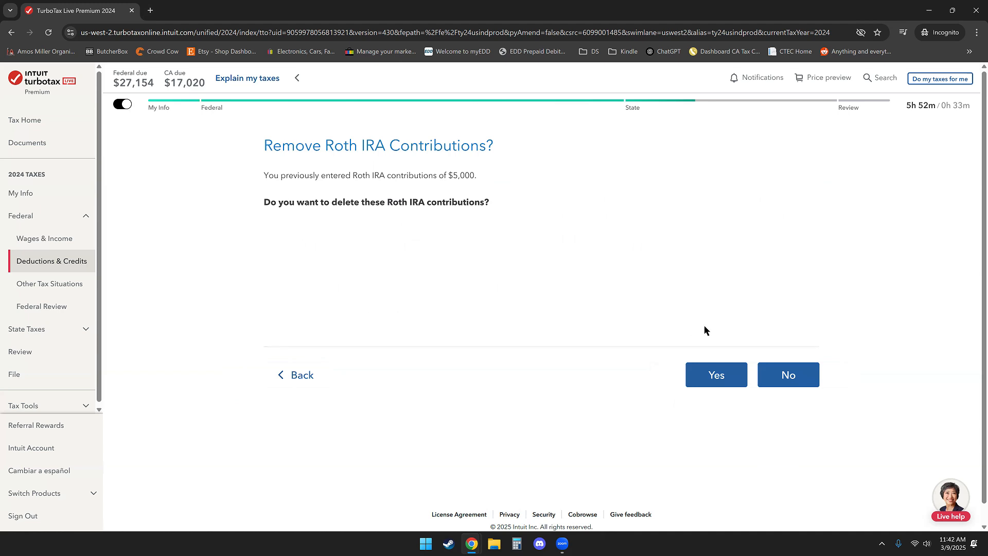
Confirm deleting the previously entered Roth IRA contributions and answer Yes to contributing to a traditional IRA
click(701, 378)
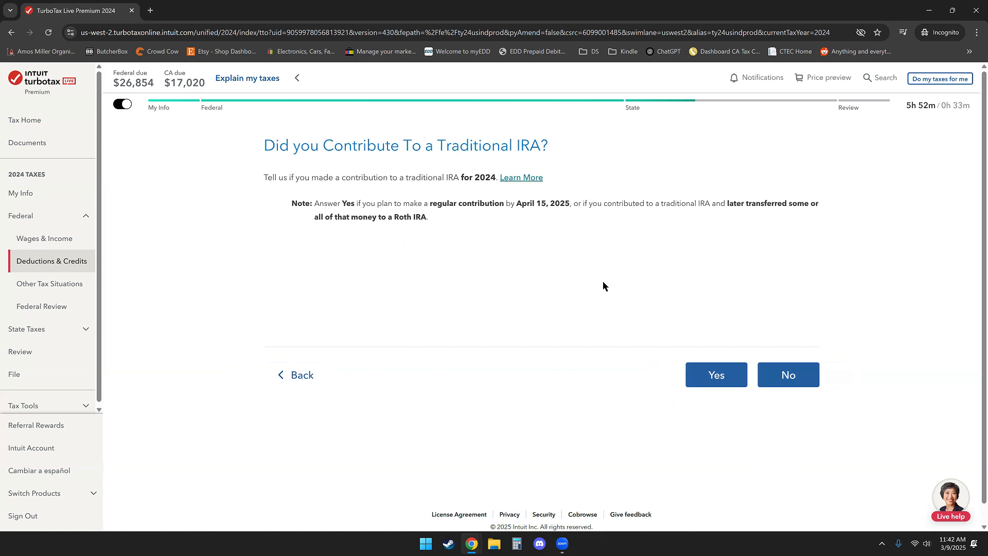
click(732, 375)
click(811, 381)
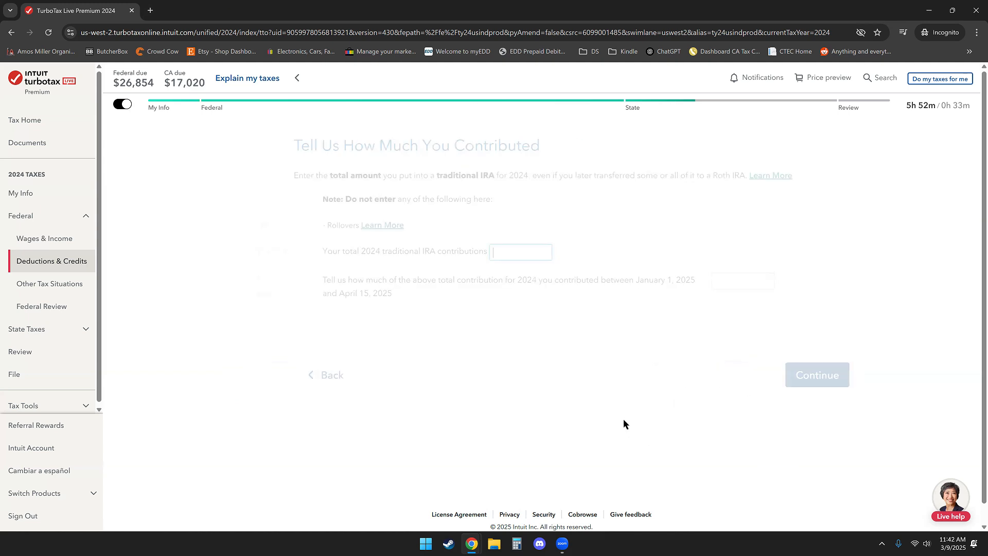
Enter 5,000 as the total 2024 traditional IRA contributions and continue
text(5)
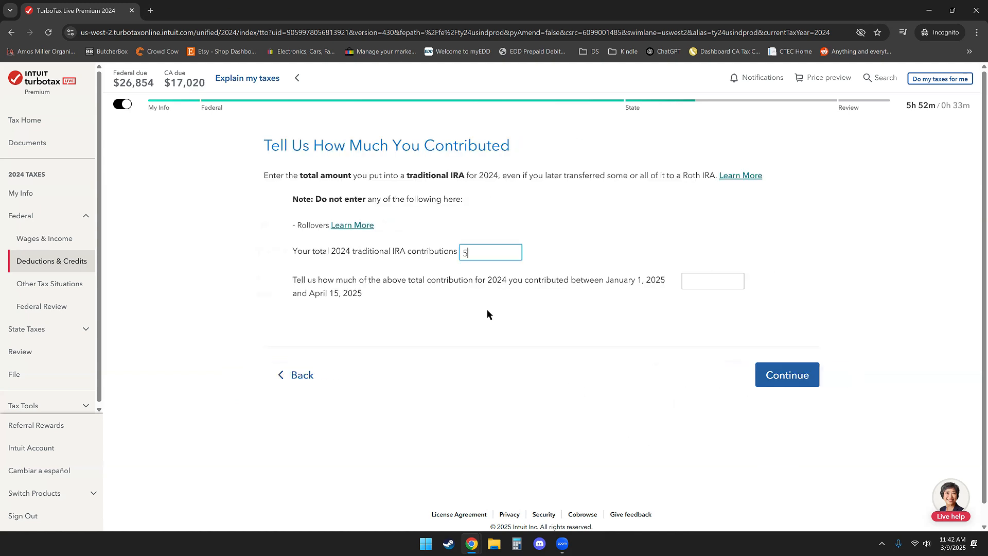
text(,000)
click(724, 284)
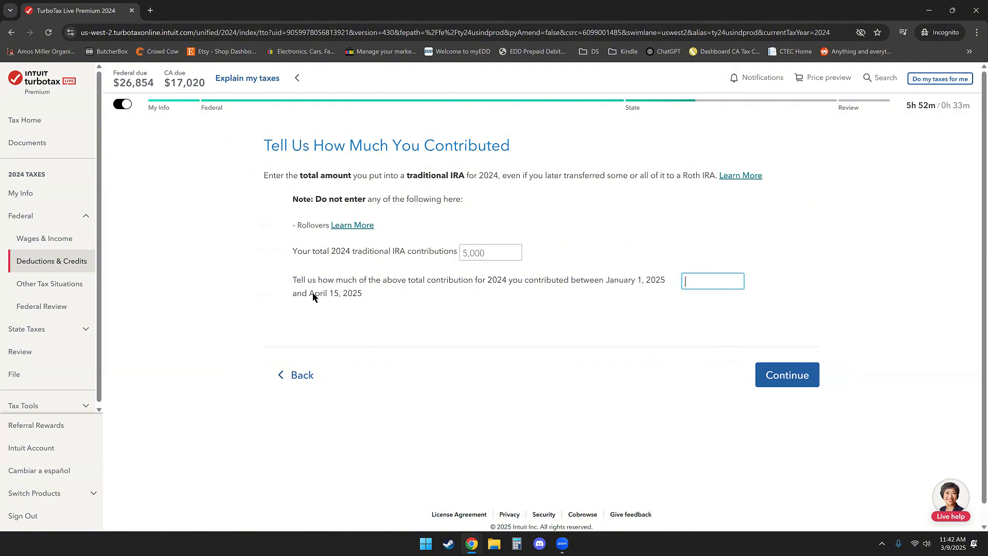
click(772, 384)
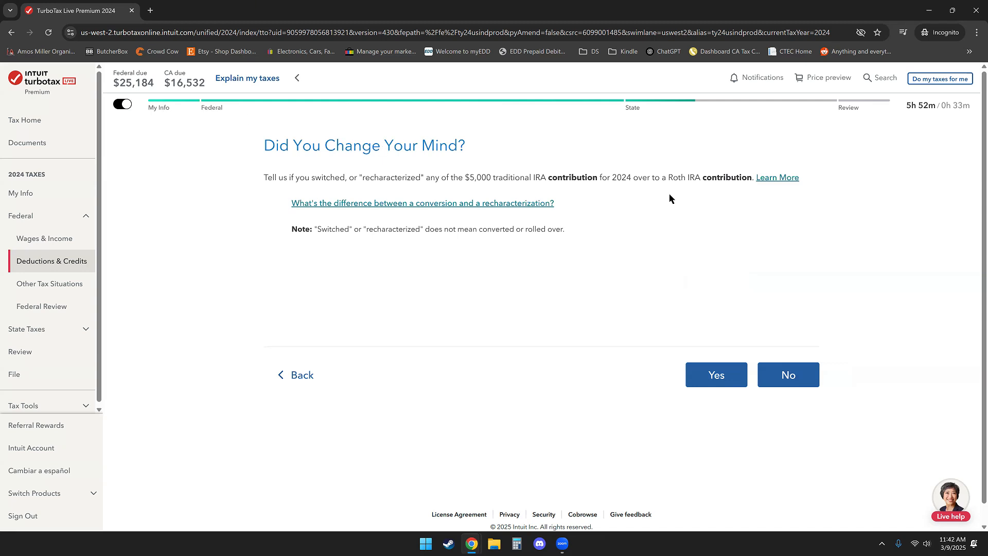
Answer No to recharacterization, workplace retirement plan coverage, and prior excess contributions, then accept the IRA basis of 0
click(787, 381)
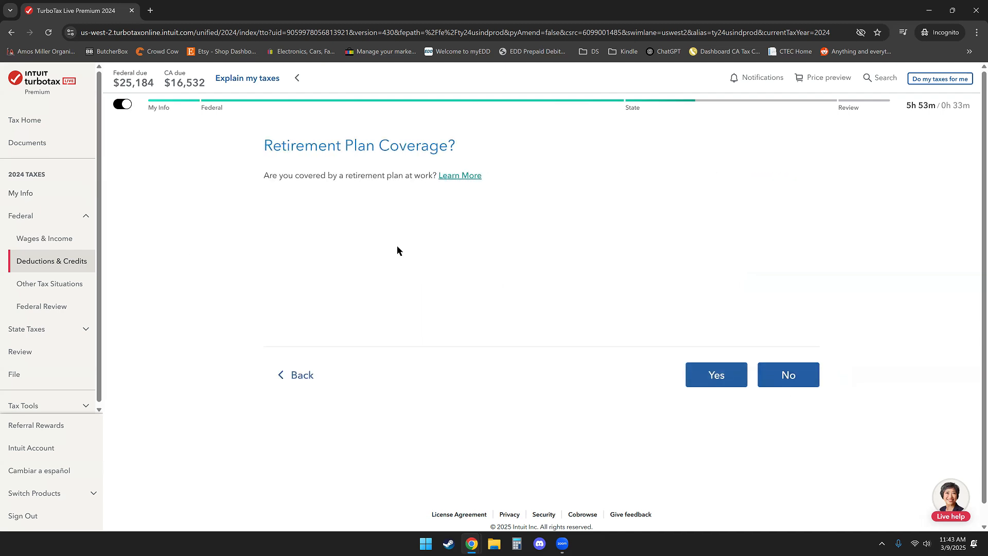
click(796, 381)
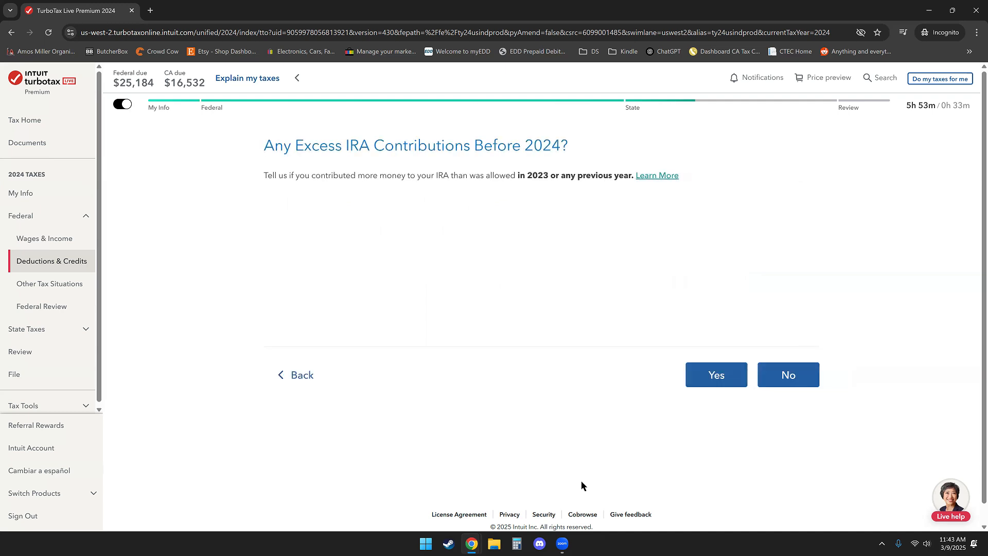
click(788, 376)
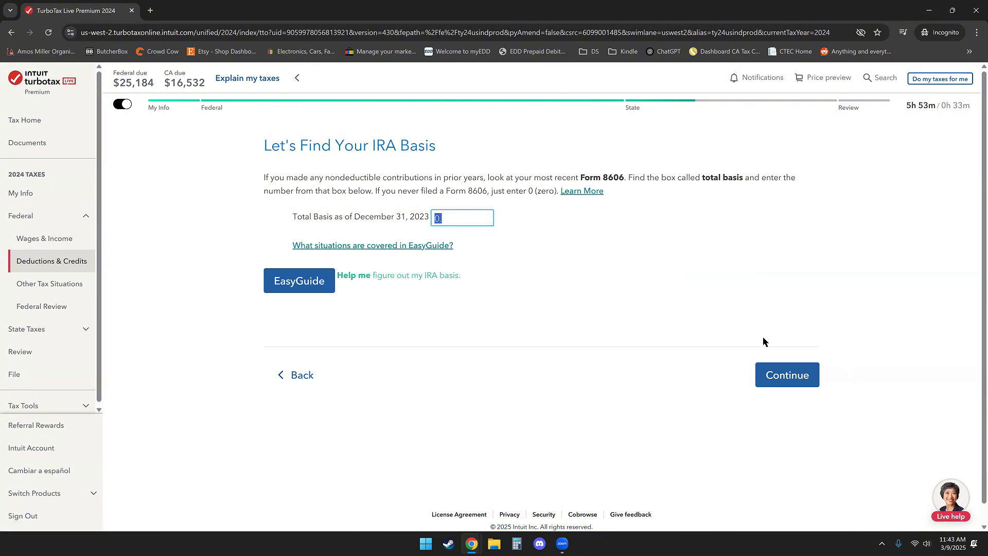
click(769, 370)
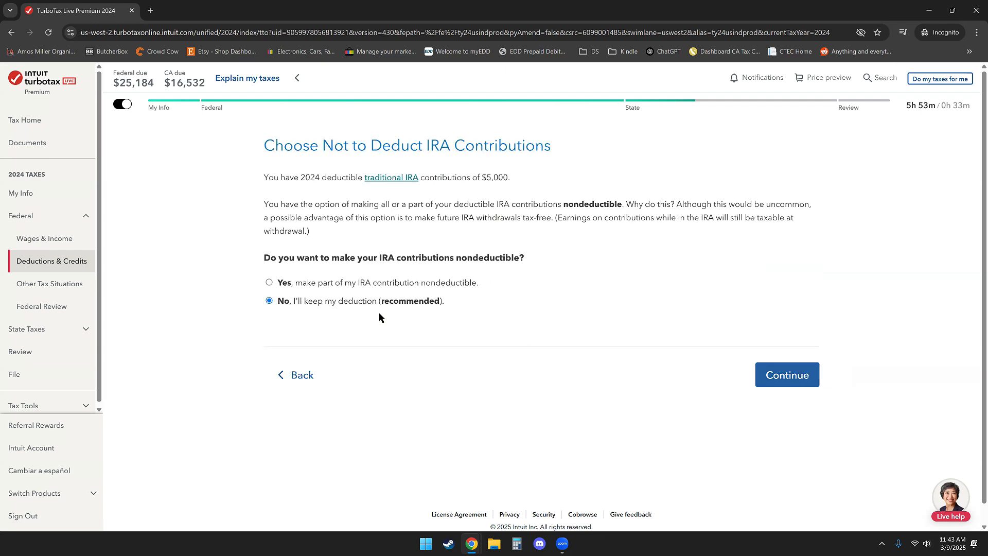
Choose to make 5000 of the traditional IRA contribution nondeductible and continue past the deduction summary
click(401, 285)
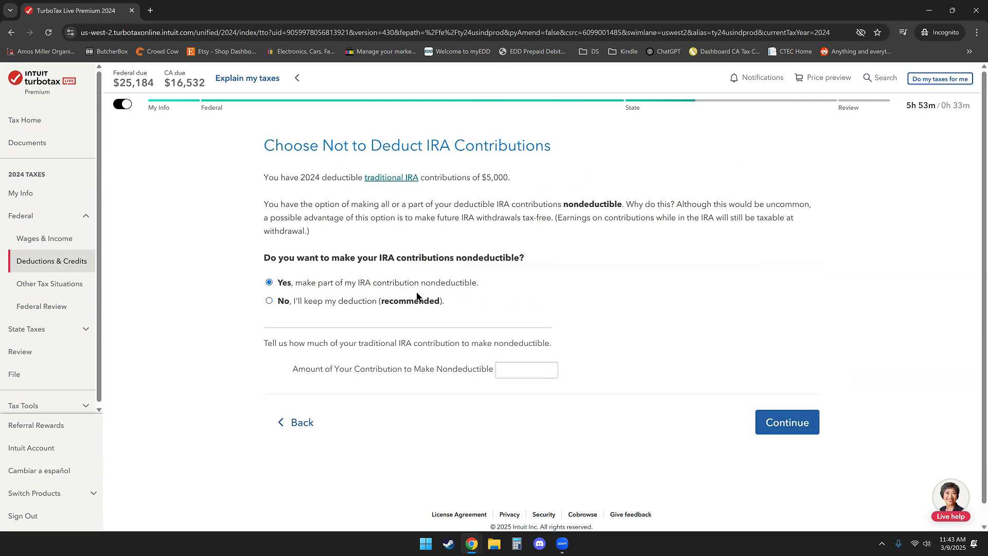
click(540, 370)
text(5000)
click(760, 425)
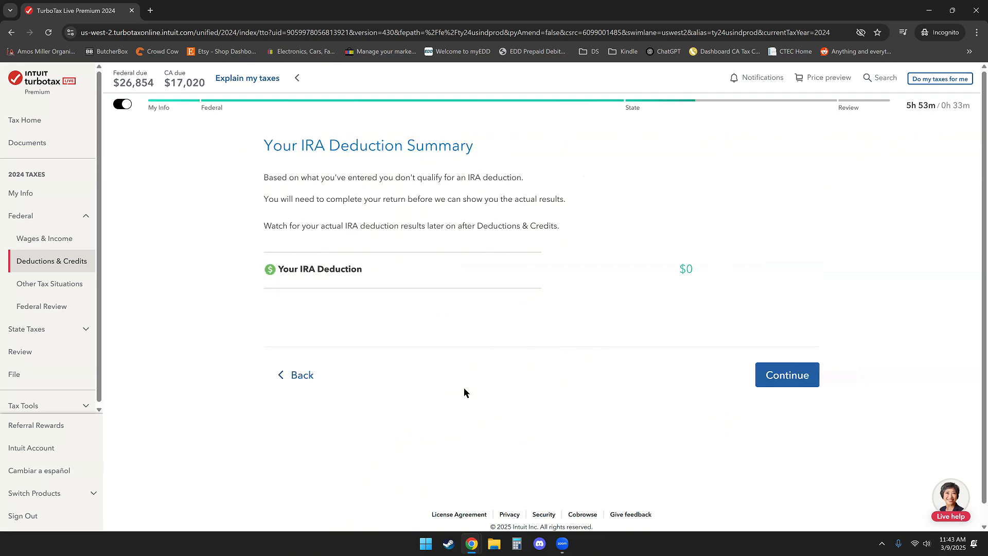
click(783, 382)
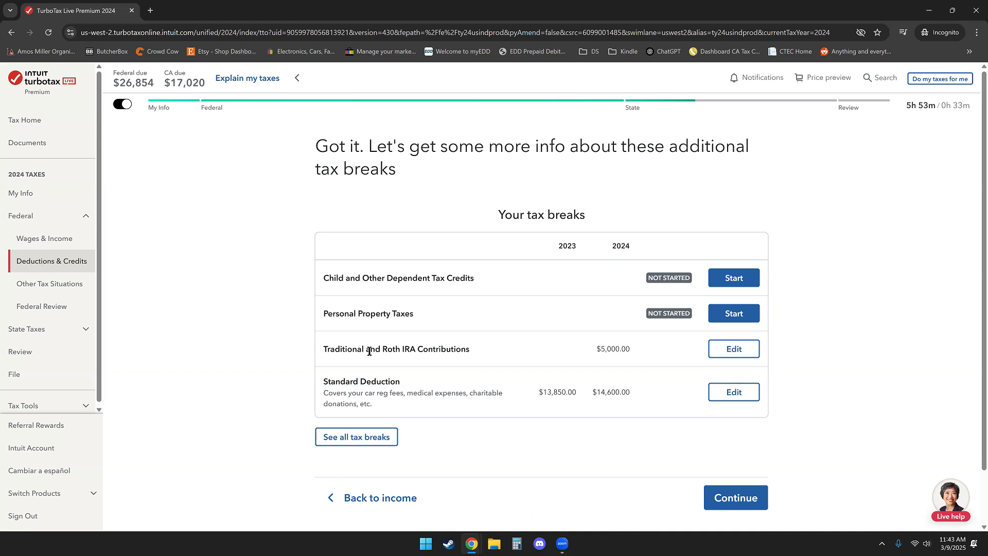
Open Wages & Income and revisit the IRA, 401(k), Pension Plan Withdrawals (1099-R) entry under Retirement Plans and Social Security
click(65, 238)
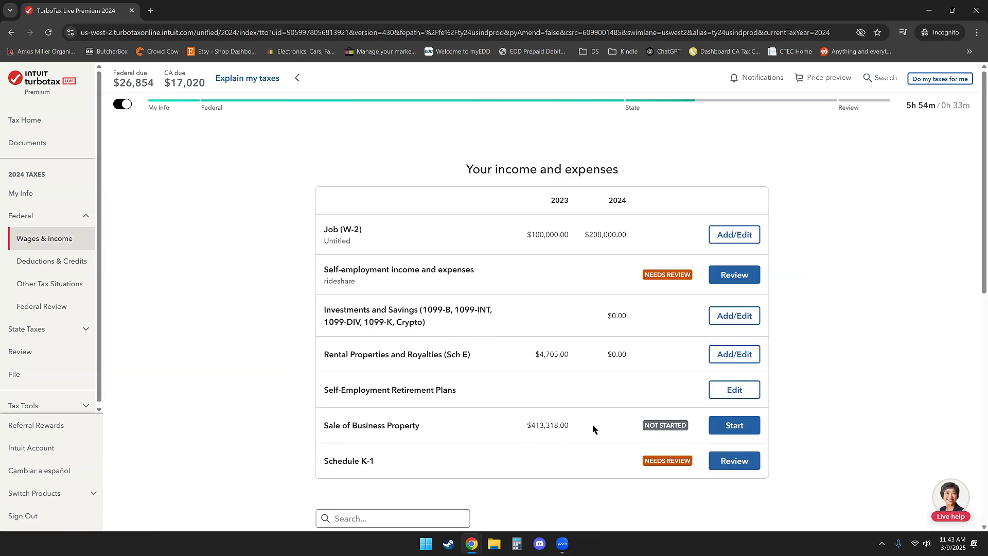
scroll(528, 346, down, 9)
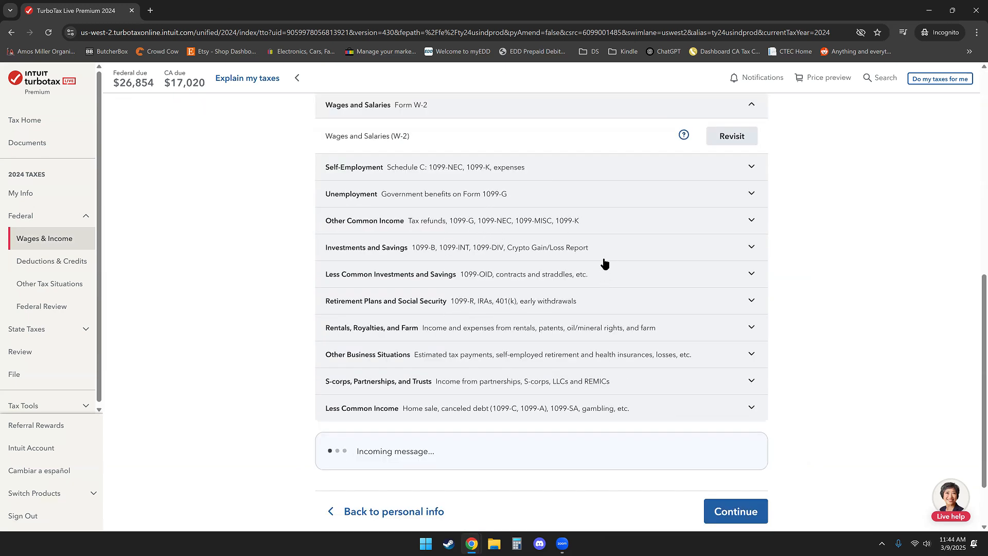
click(643, 305)
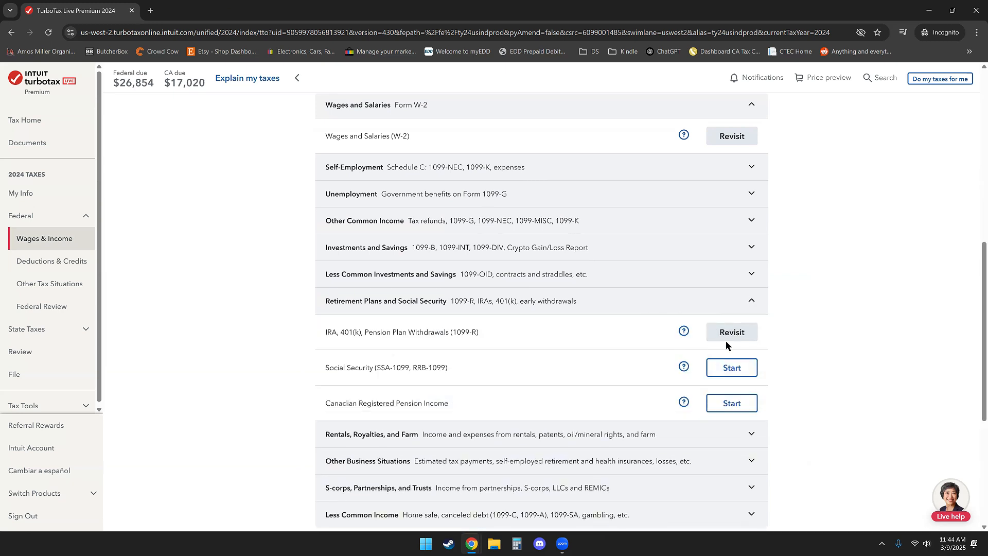
click(726, 339)
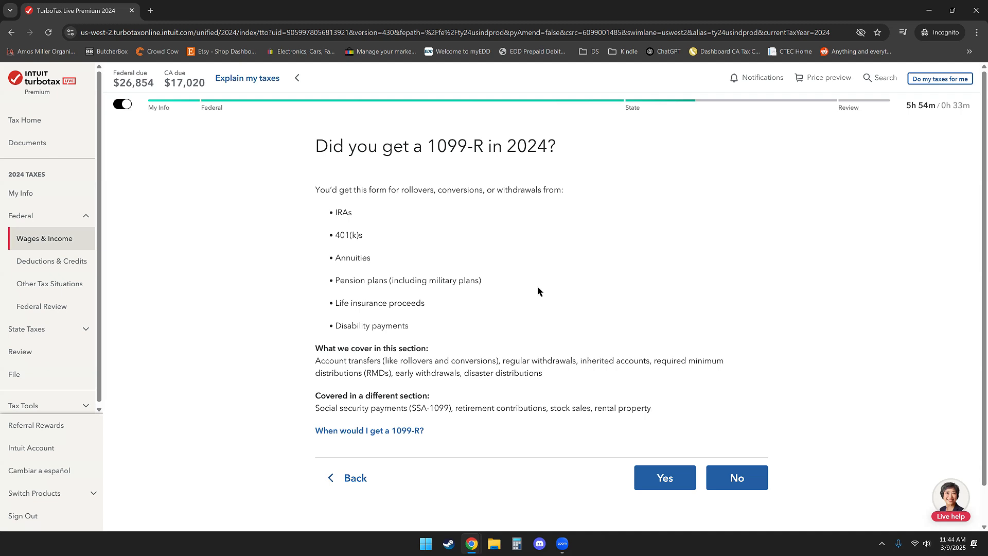
Review the IRA contributions amount under Deductions & Credits and return to Wages & Income
click(51, 261)
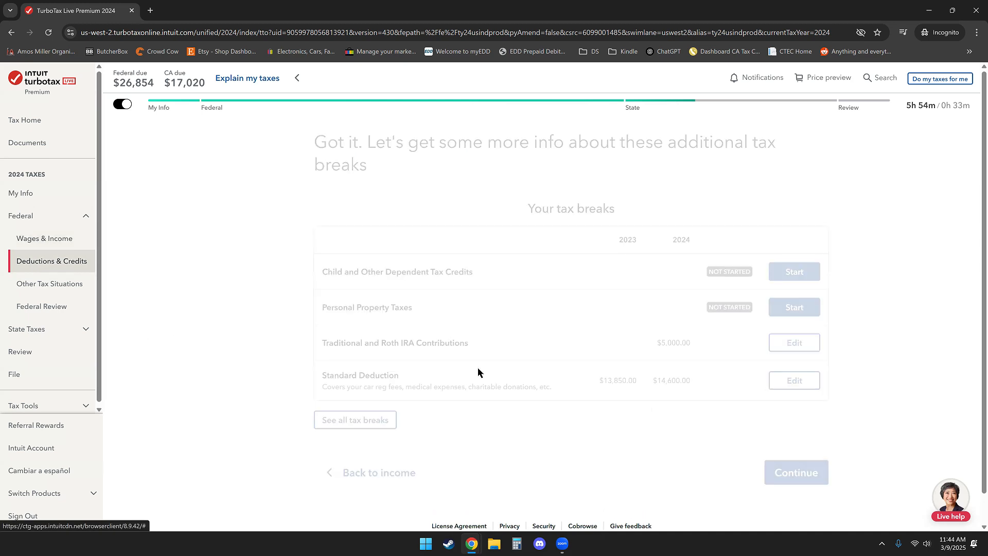
drag(558, 348, 642, 354)
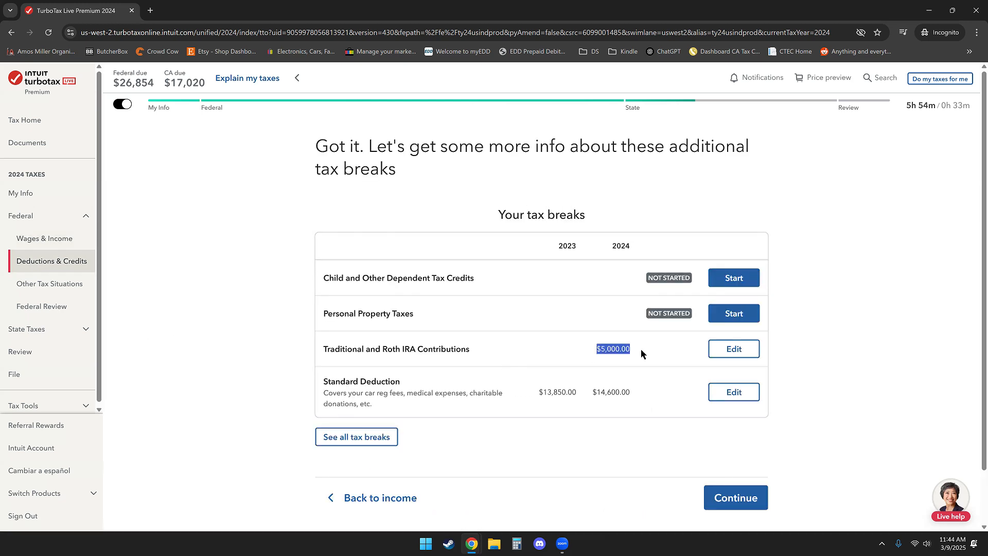
click(57, 240)
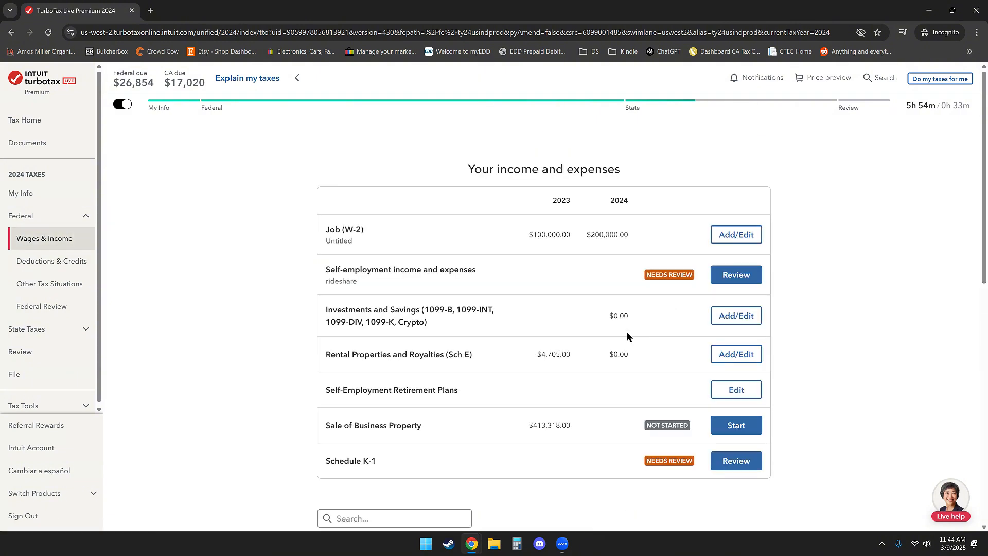